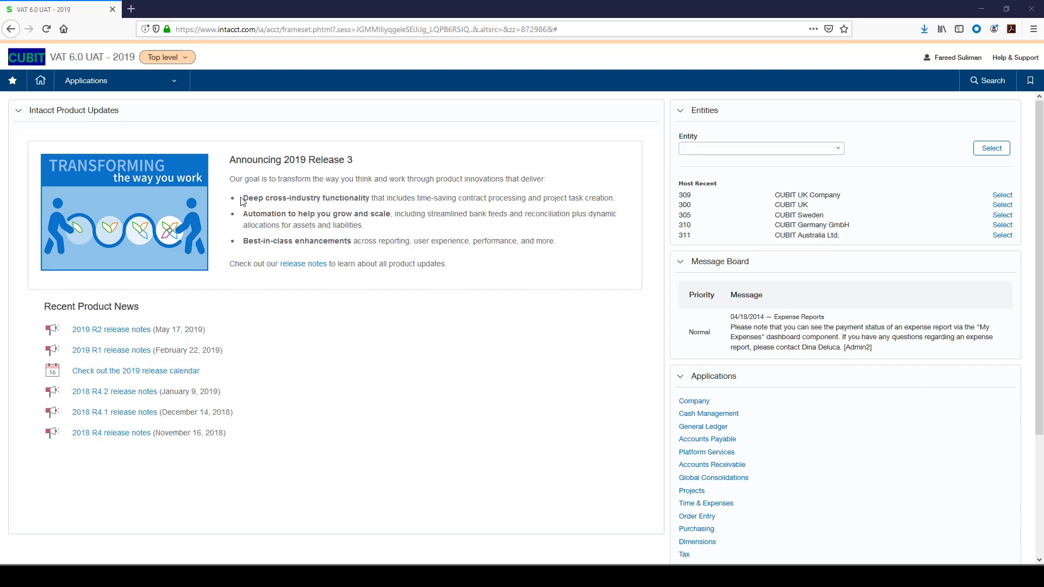
- Switch to the 309--CUBIT UK Company entity and open the Tax Registrations list
left_click(186, 59)
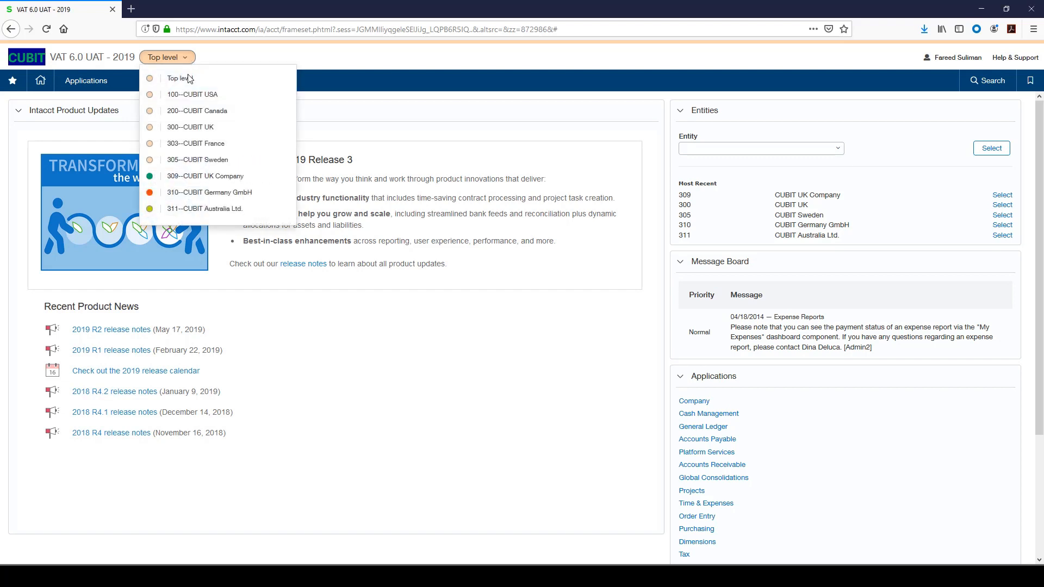
left_click(206, 177)
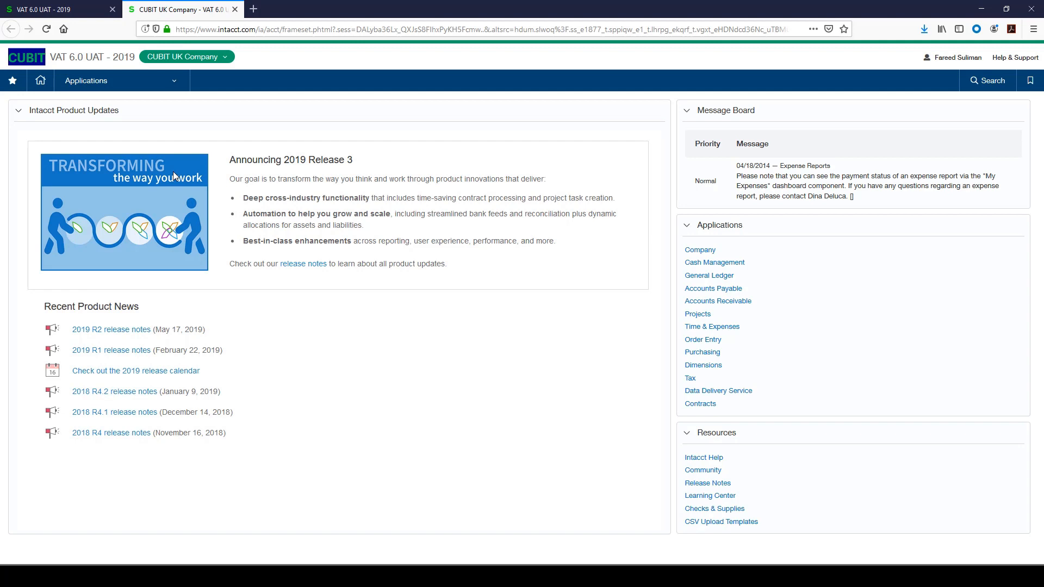
left_click(176, 83)
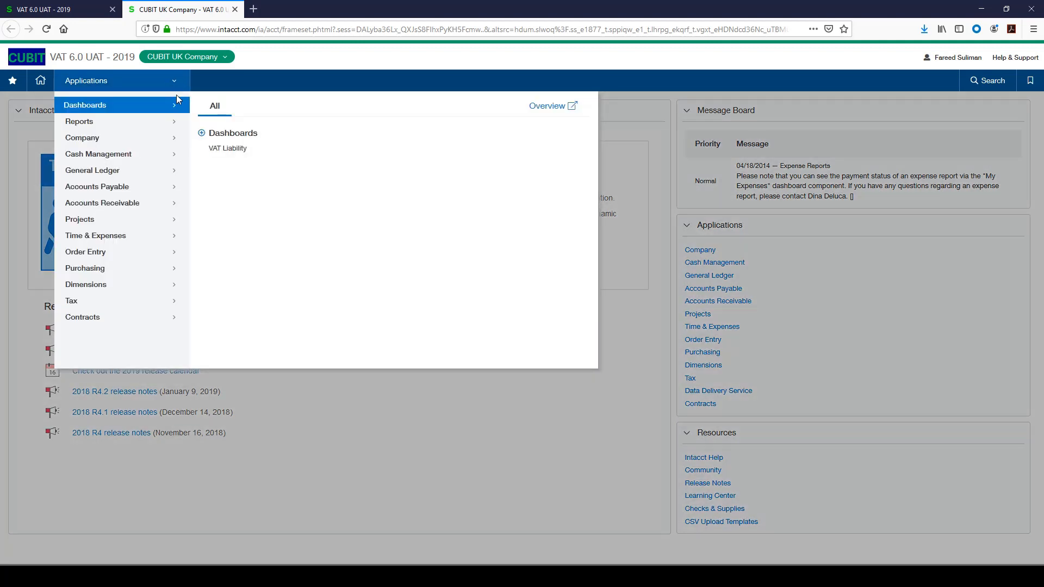
mouse_move(175, 309)
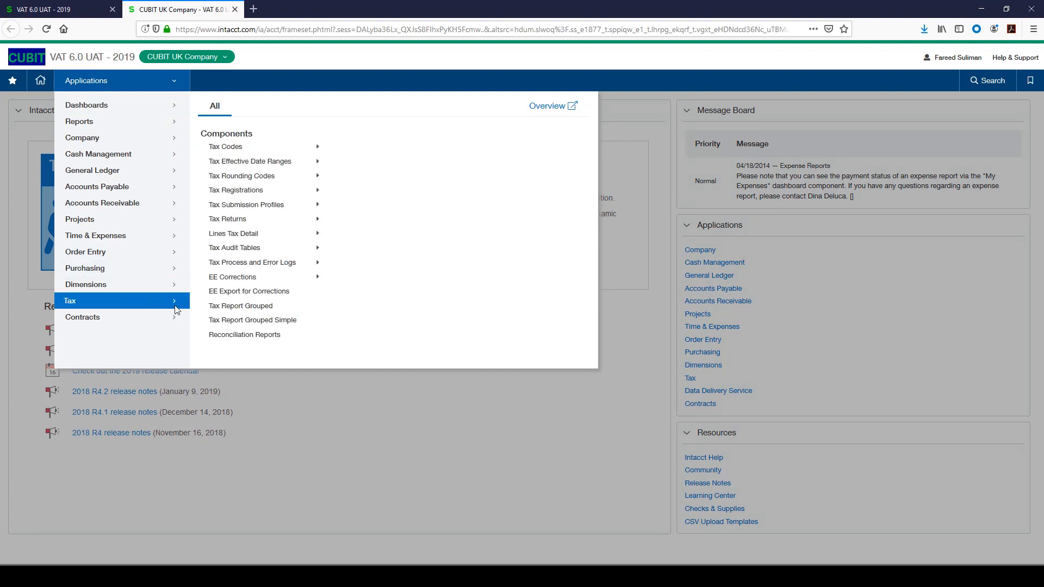
mouse_move(245, 195)
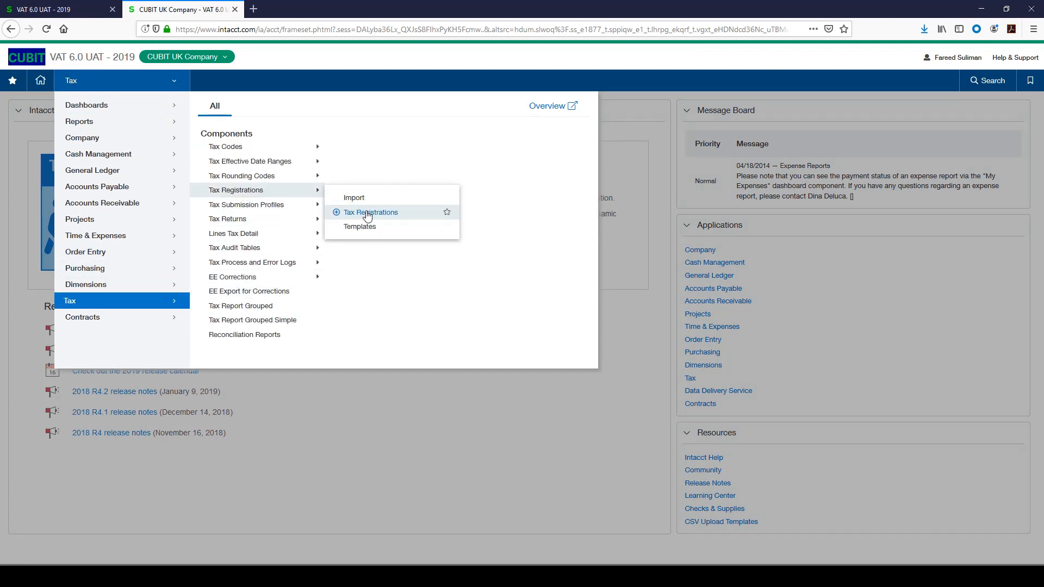
left_click(367, 213)
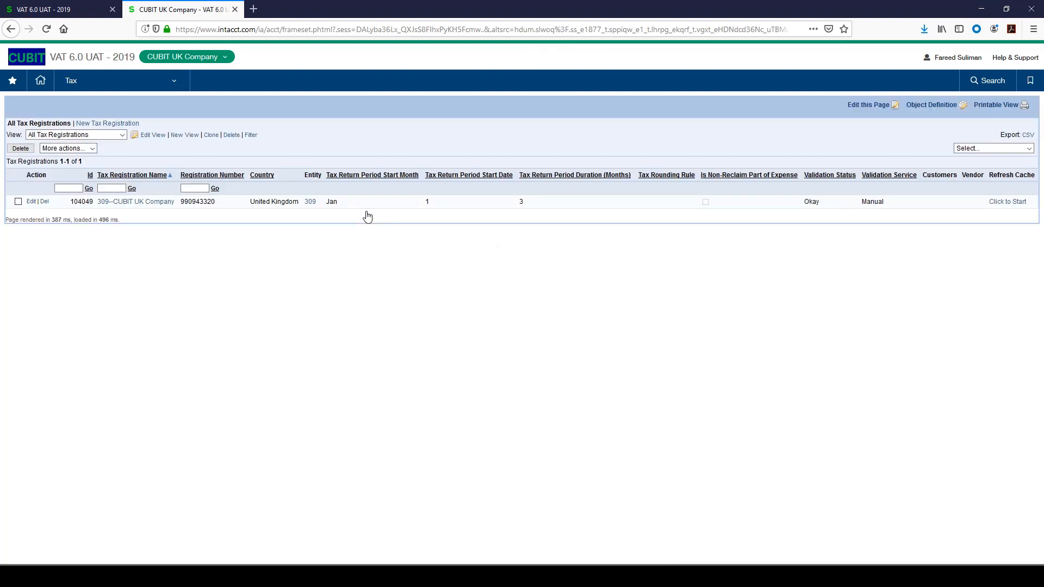
- Open the company's tax registration and re-save its Registration Number field inline
left_click(110, 204)
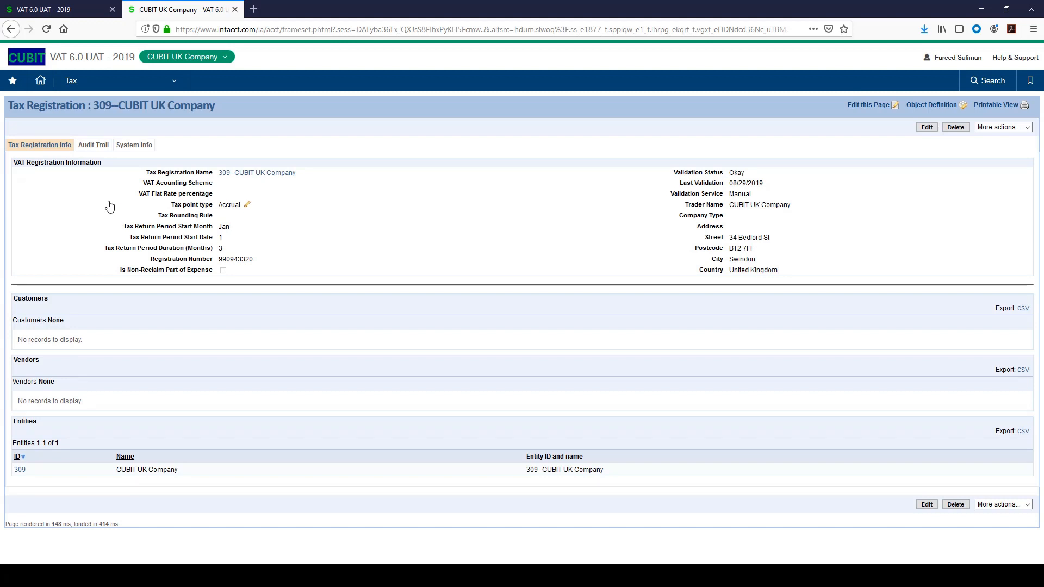
left_click(260, 259)
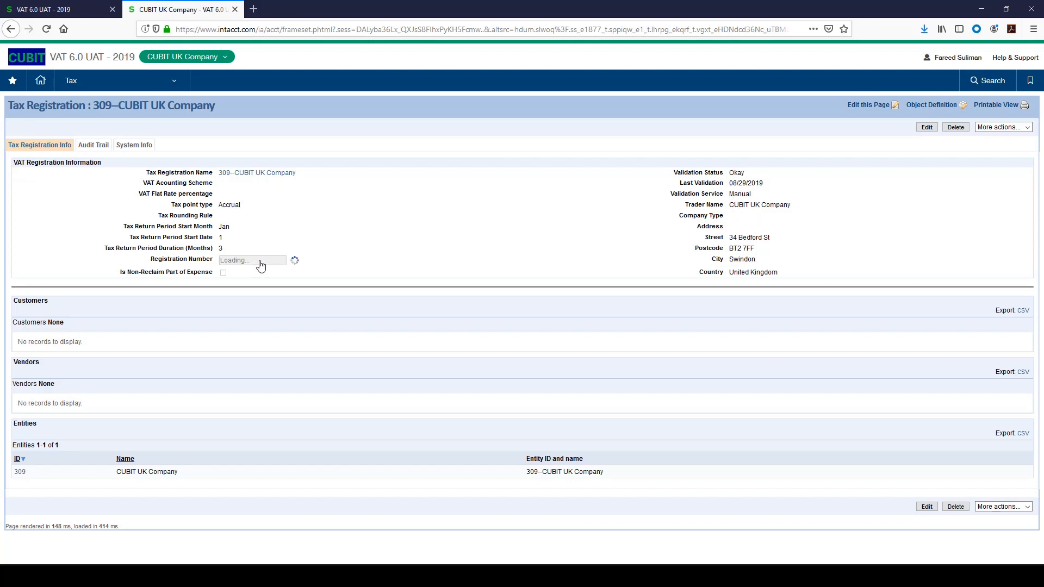
left_click(303, 263)
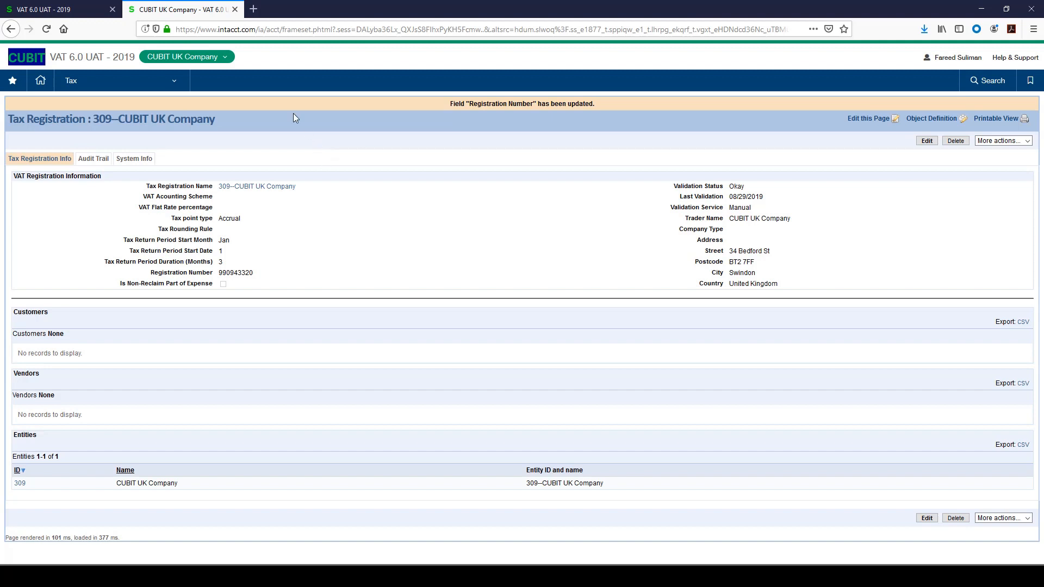
- In the top-level tab, close the books for 309--CUBIT UK Company to the end of Month Ended April 2019
left_click(89, 11)
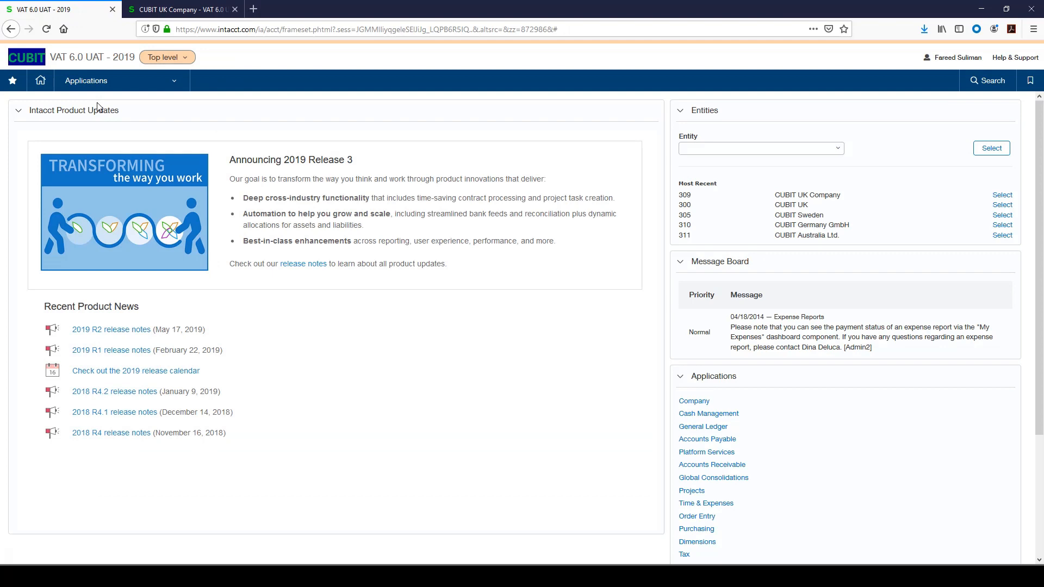
left_click(128, 82)
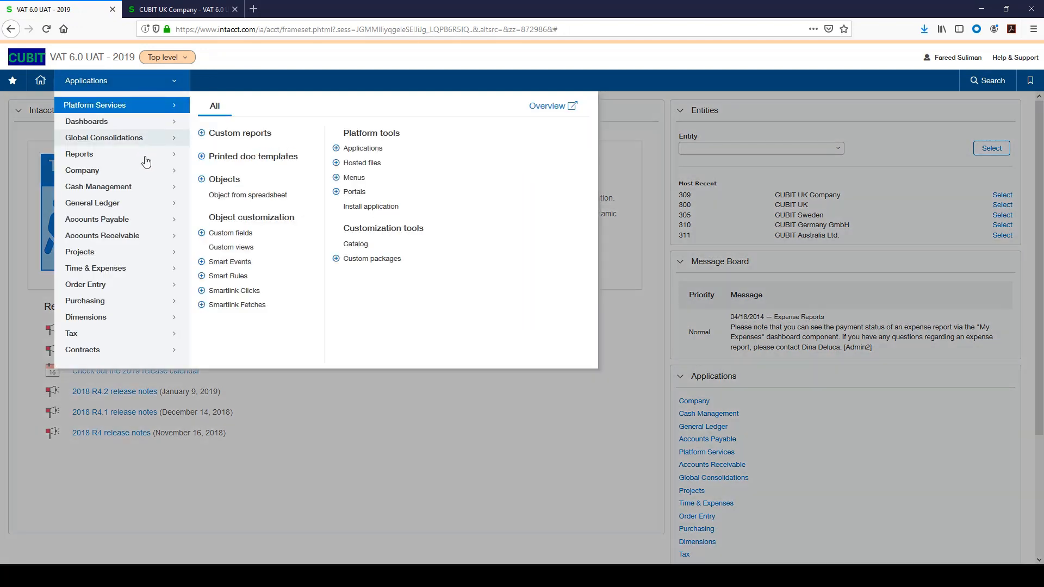
left_click(120, 206)
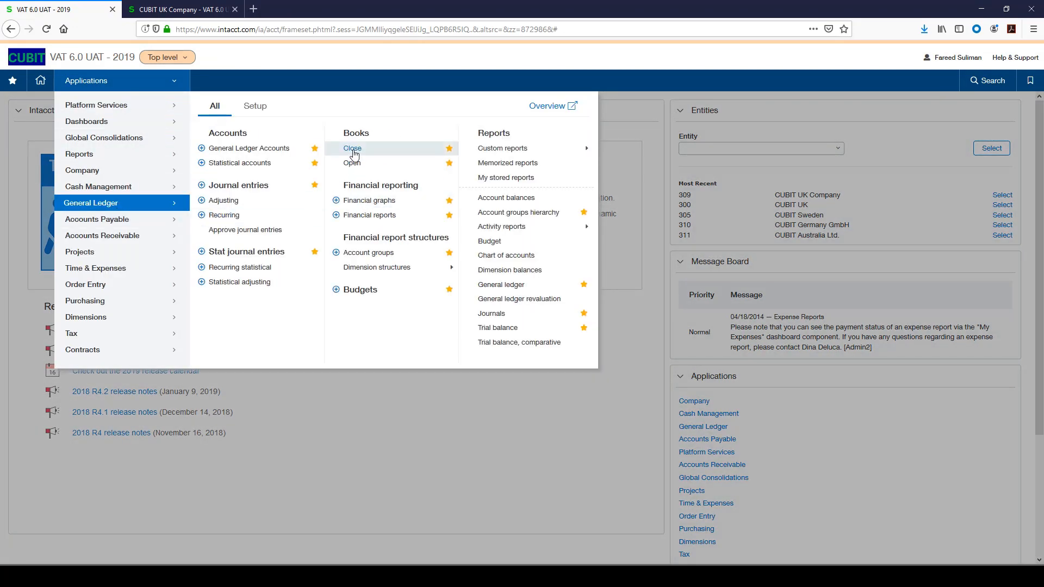
left_click(353, 150)
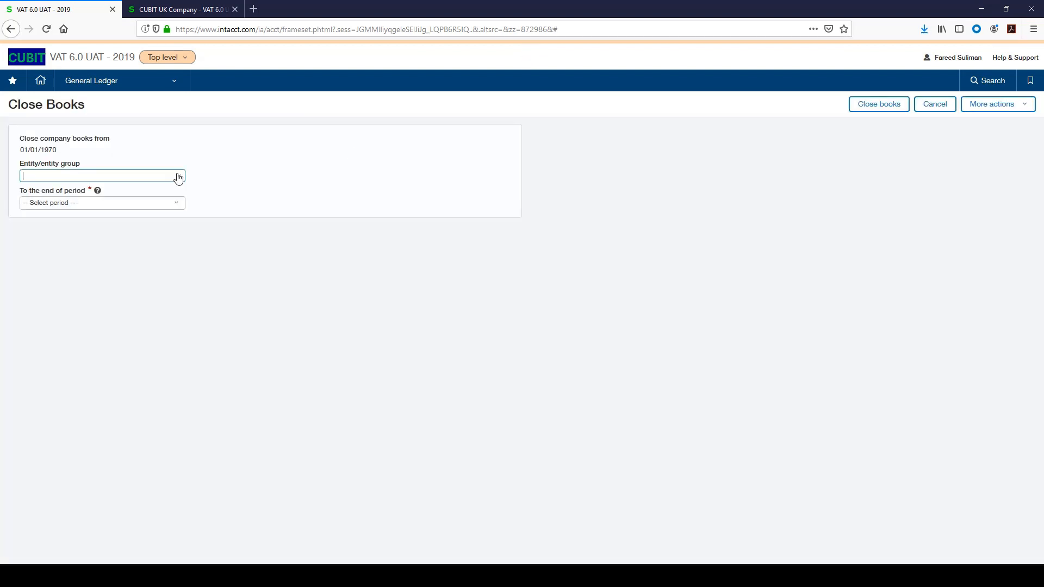
left_click(178, 175)
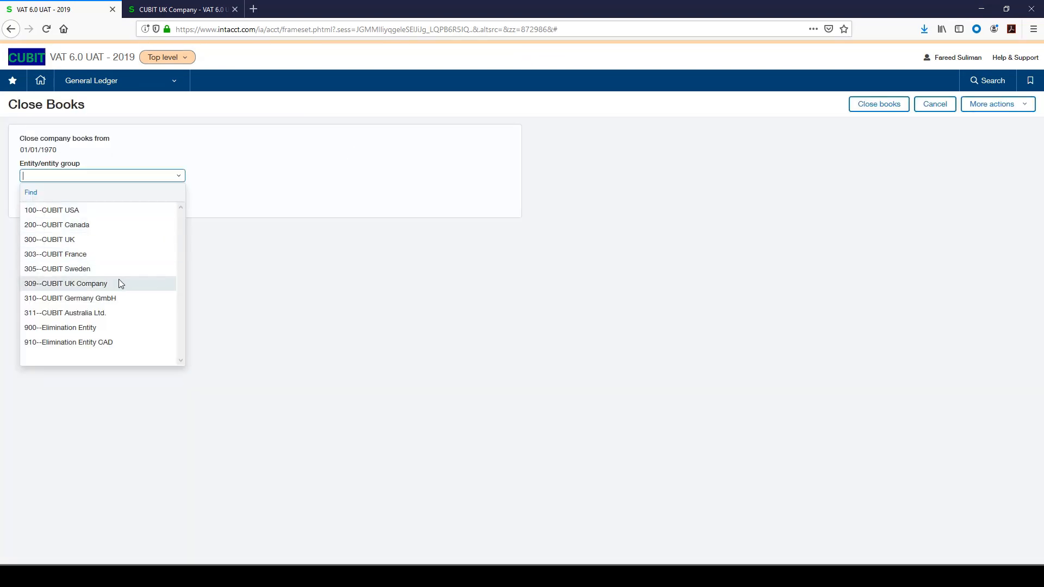
left_click(103, 283)
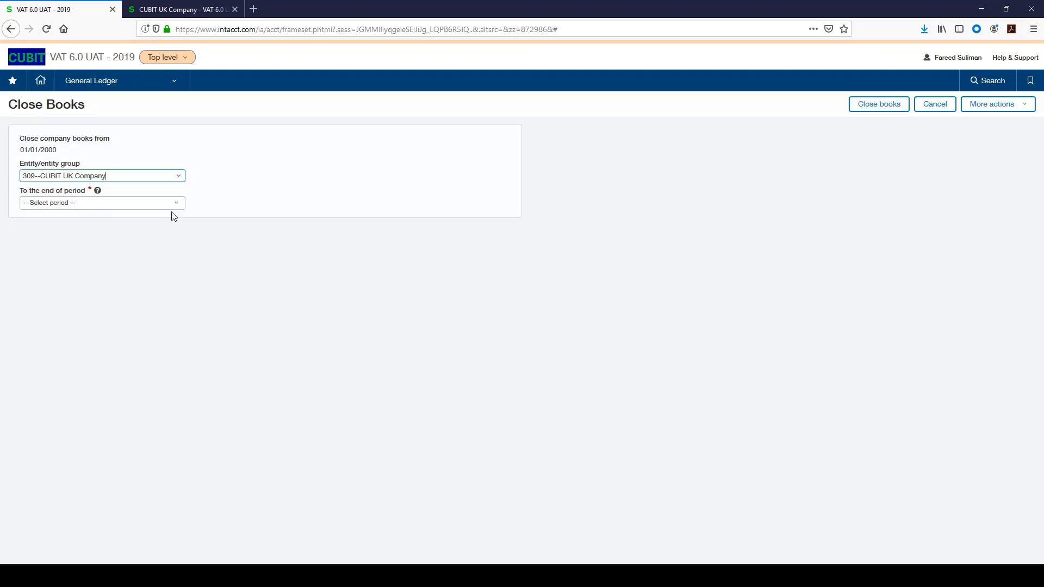
left_click(175, 207)
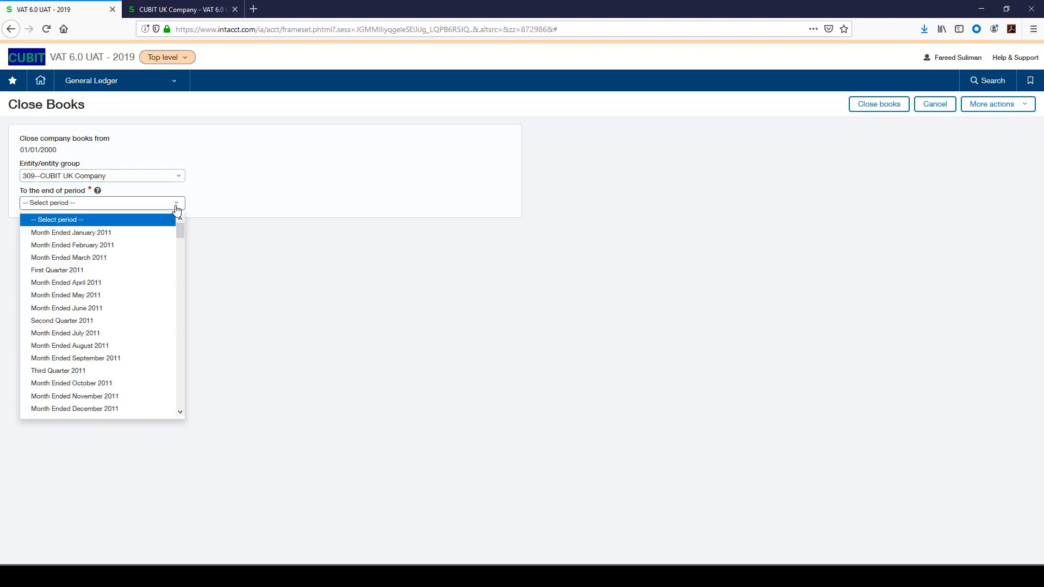
left_click_drag(180, 228, 174, 377)
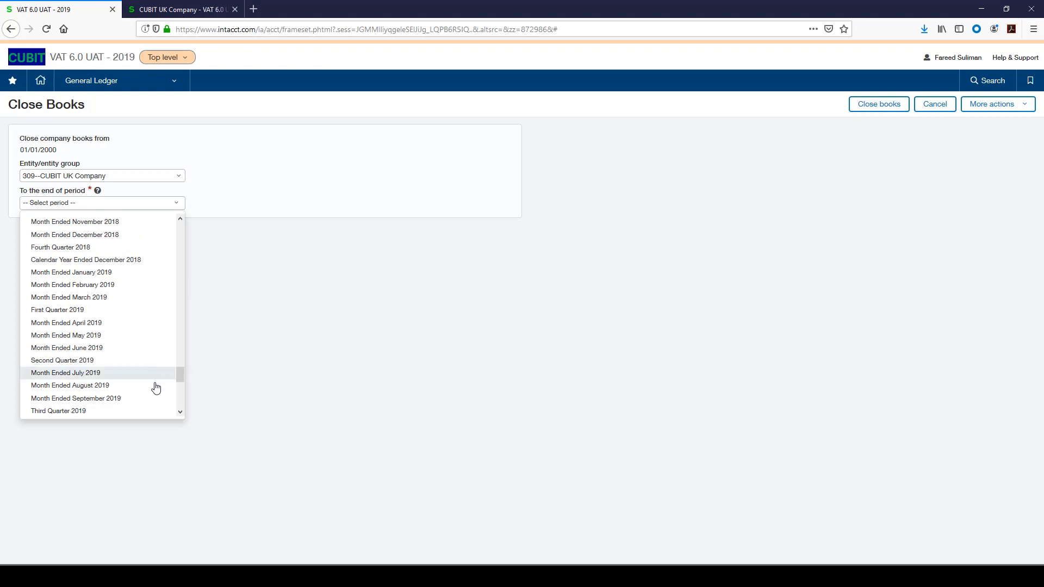
left_click(107, 325)
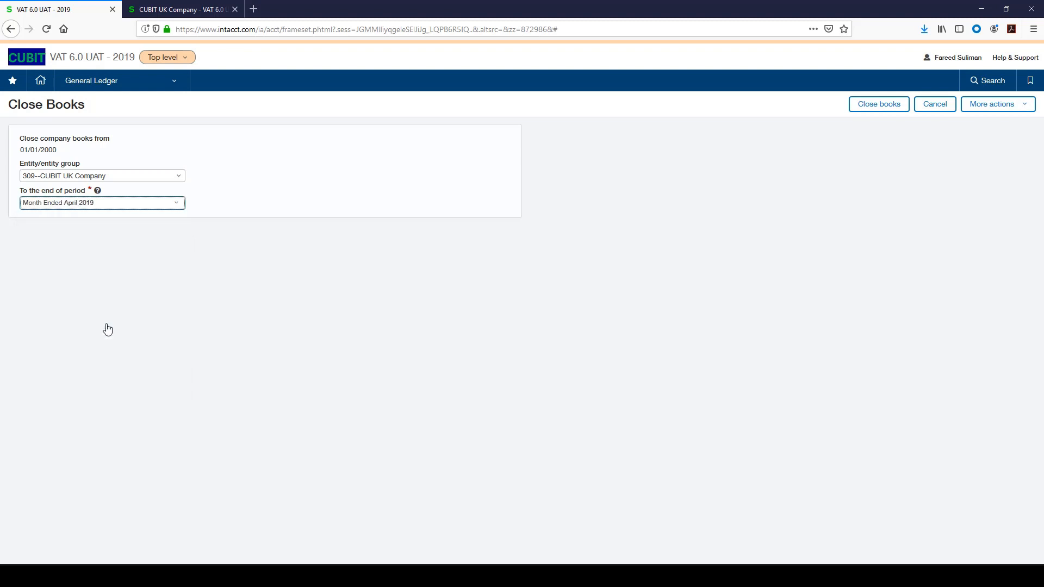
left_click(893, 108)
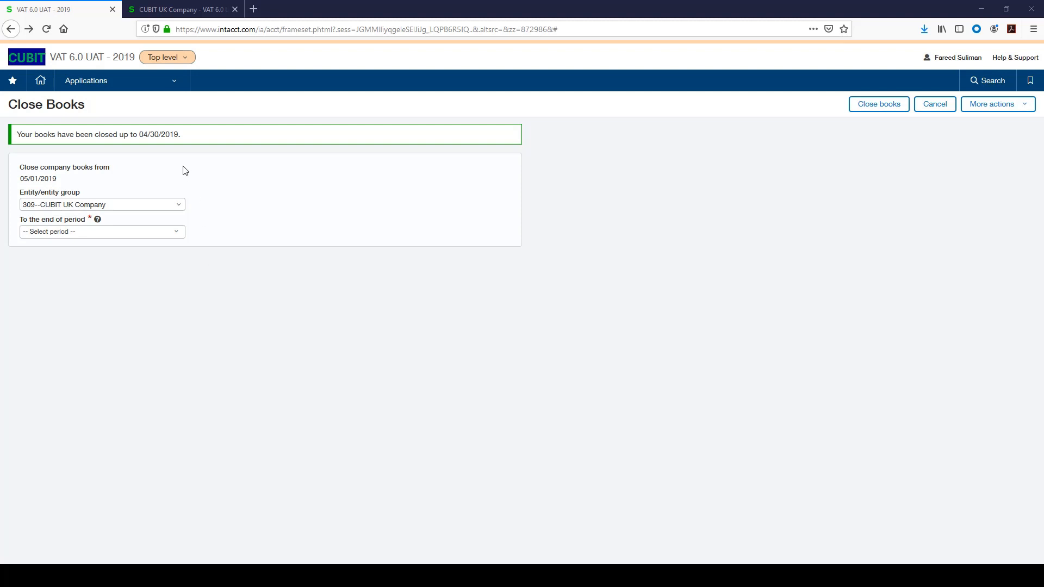
- Back in the company tab, open the Tax Returns list and start a new tax return
left_click(173, 12)
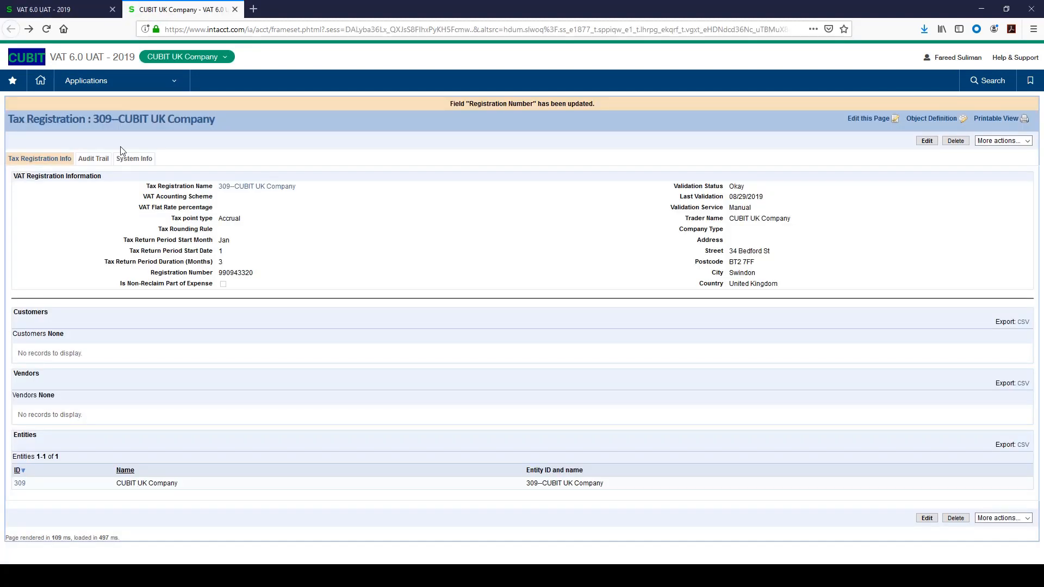
left_click(140, 82)
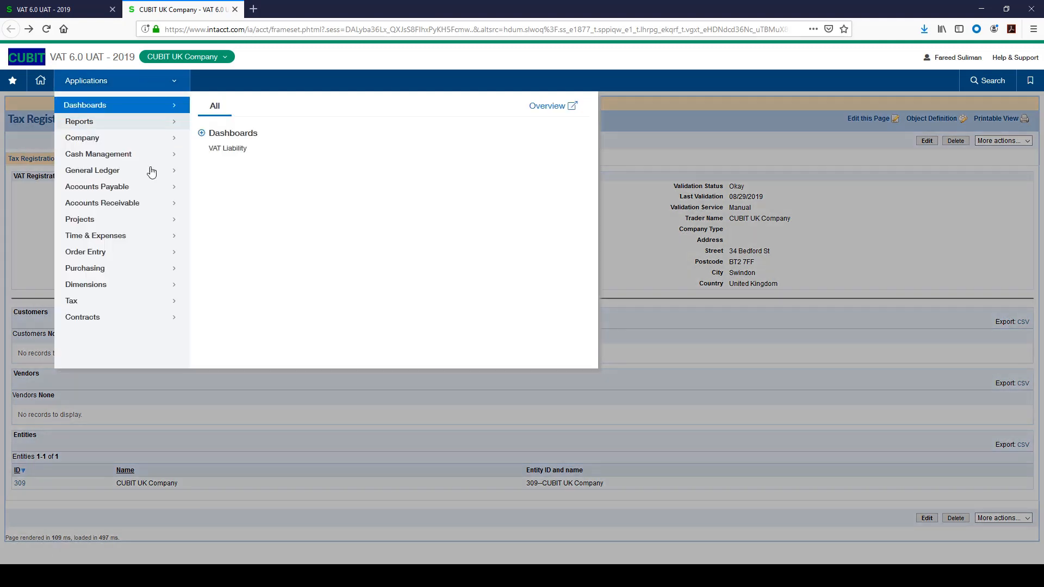
left_click(126, 302)
mouse_move(269, 226)
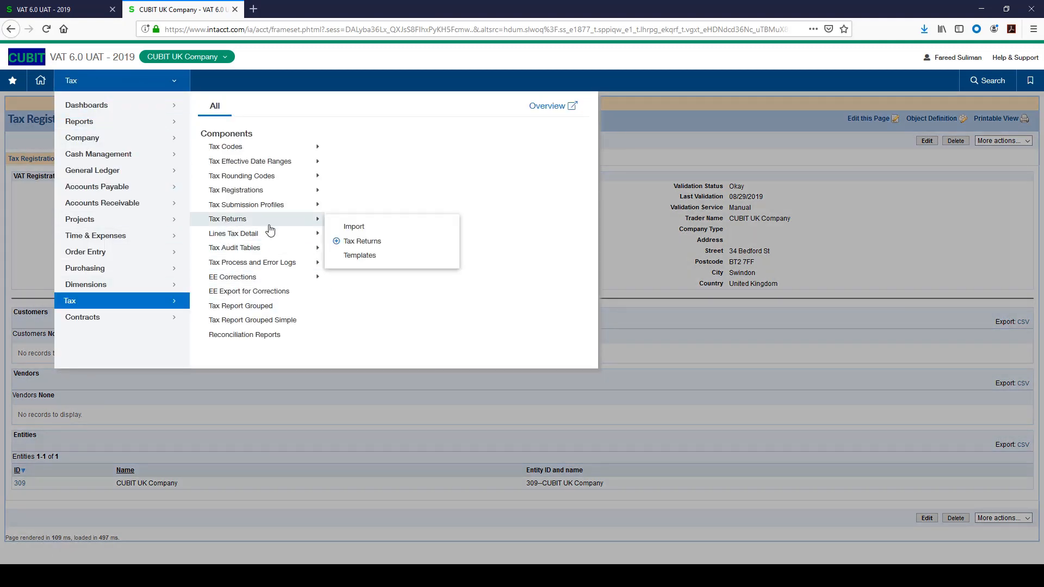
left_click(355, 240)
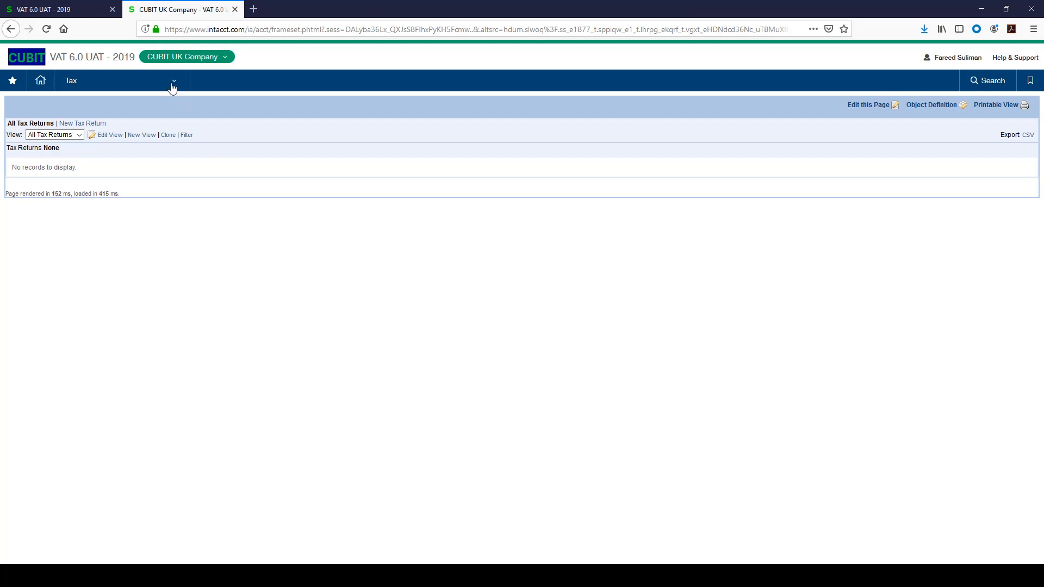
left_click(96, 125)
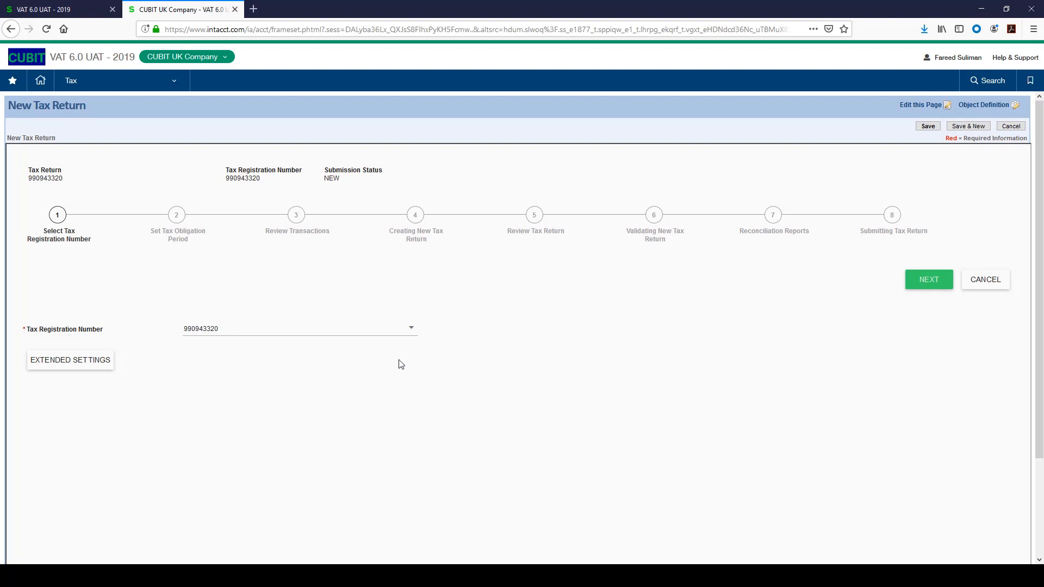
- Advance past the tax registration number and agree to authorise HMRC interaction, continuing through the authority page
left_click(923, 287)
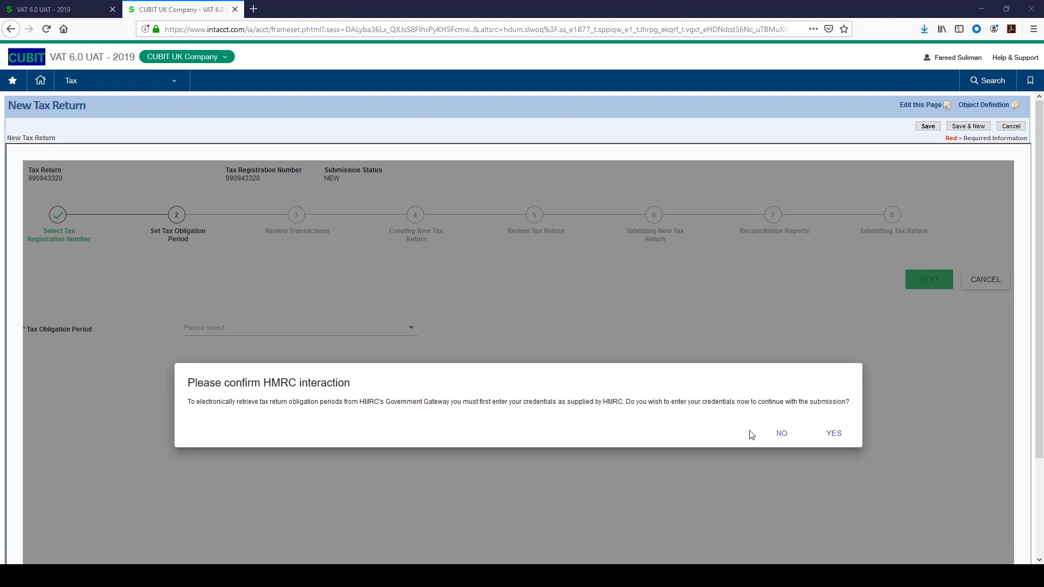
left_click(833, 435)
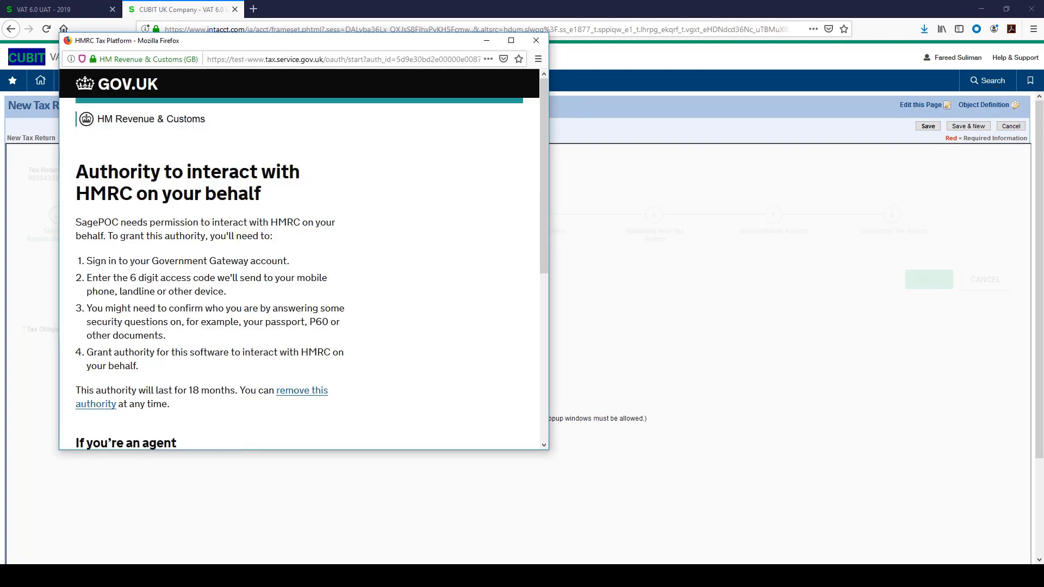
scroll(228, 299, "down", 5)
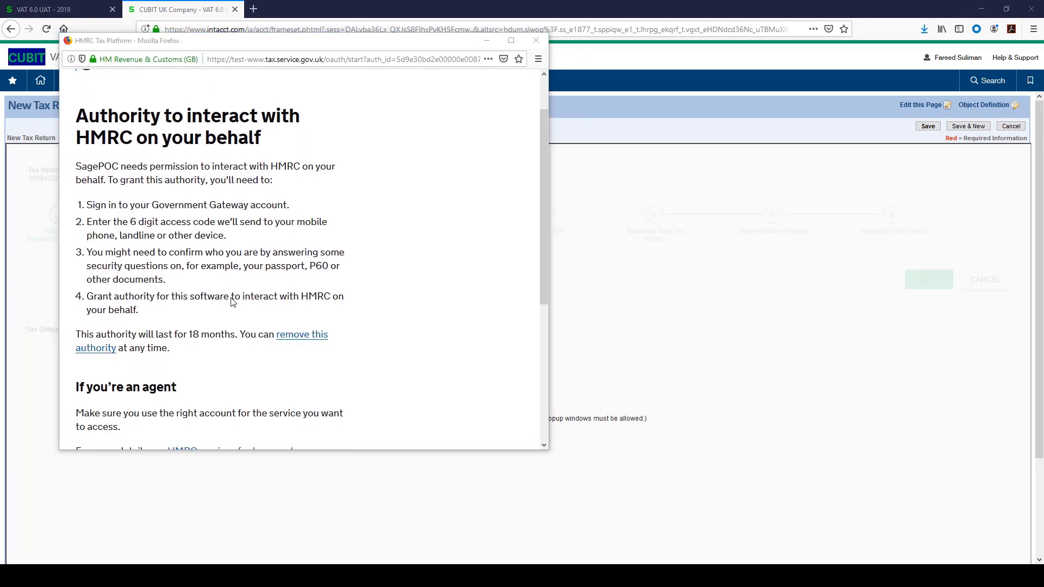
left_click(127, 356)
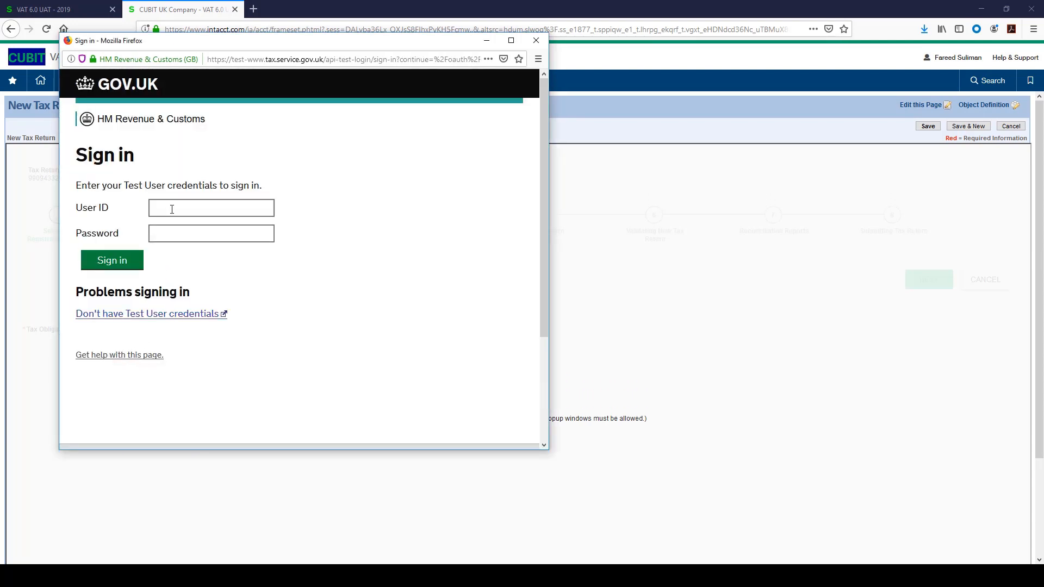
- Sign in to HMRC with the test user ID and password, then grant the software authority
left_click(172, 208)
key("ctrl+v")
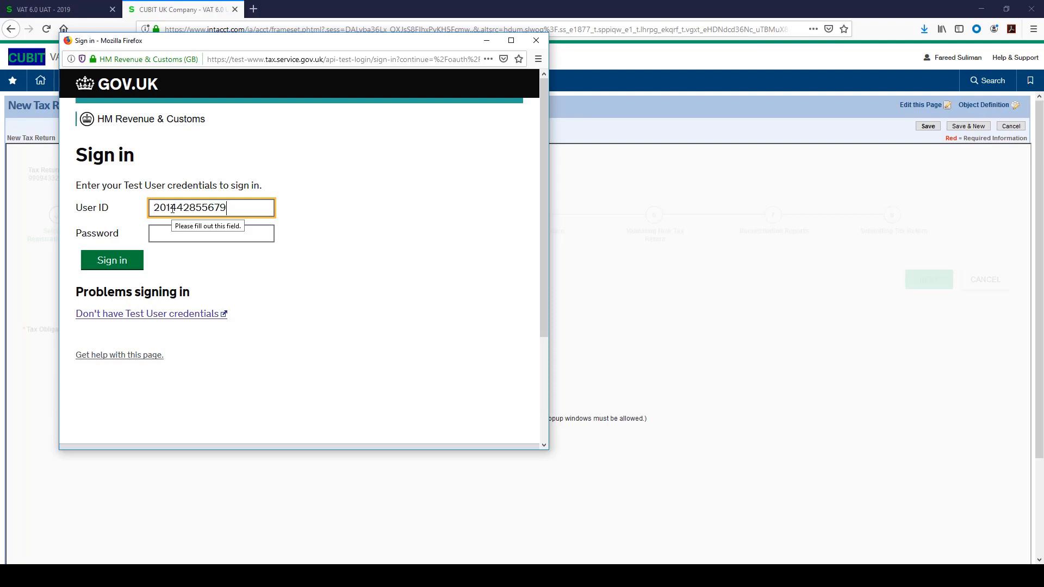
left_click(167, 236)
key("ctrl+v")
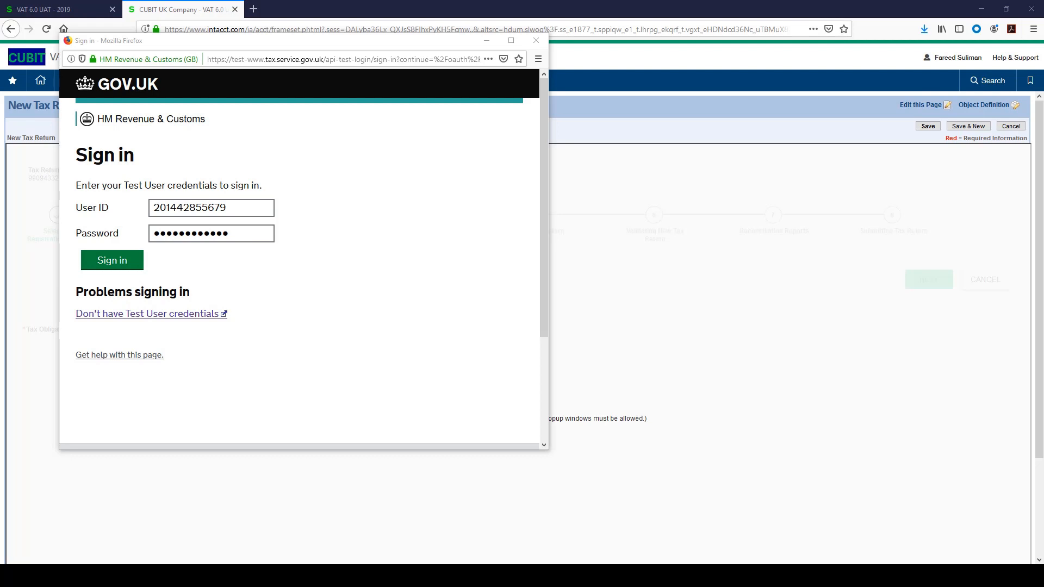
left_click(136, 265)
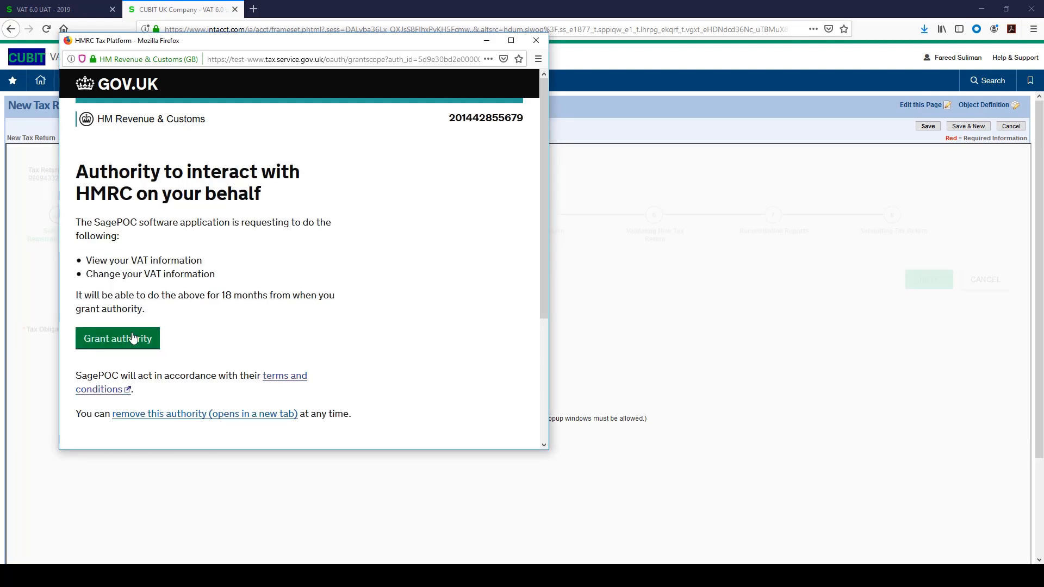
left_click(133, 342)
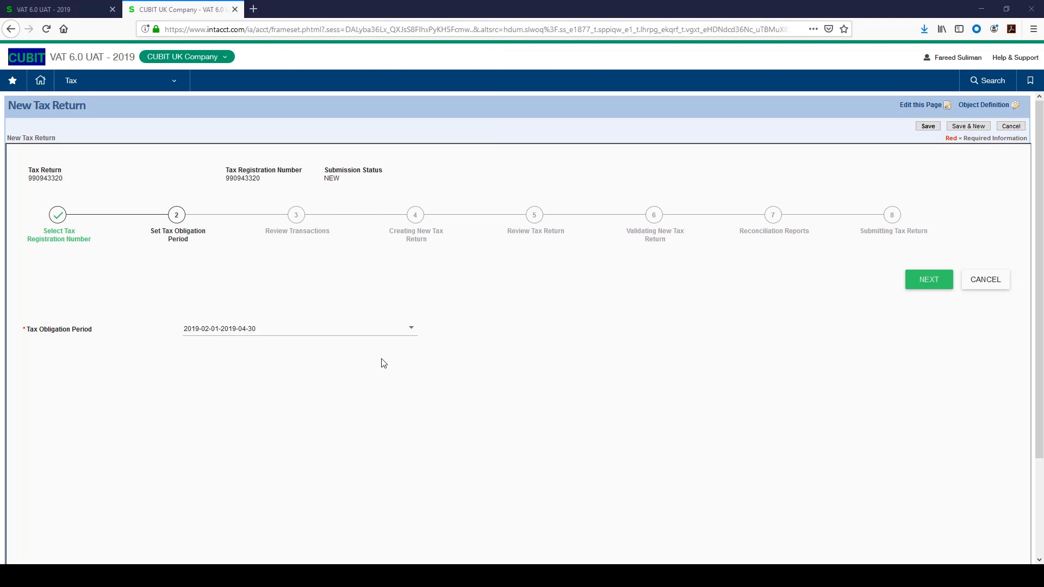
left_click(410, 329)
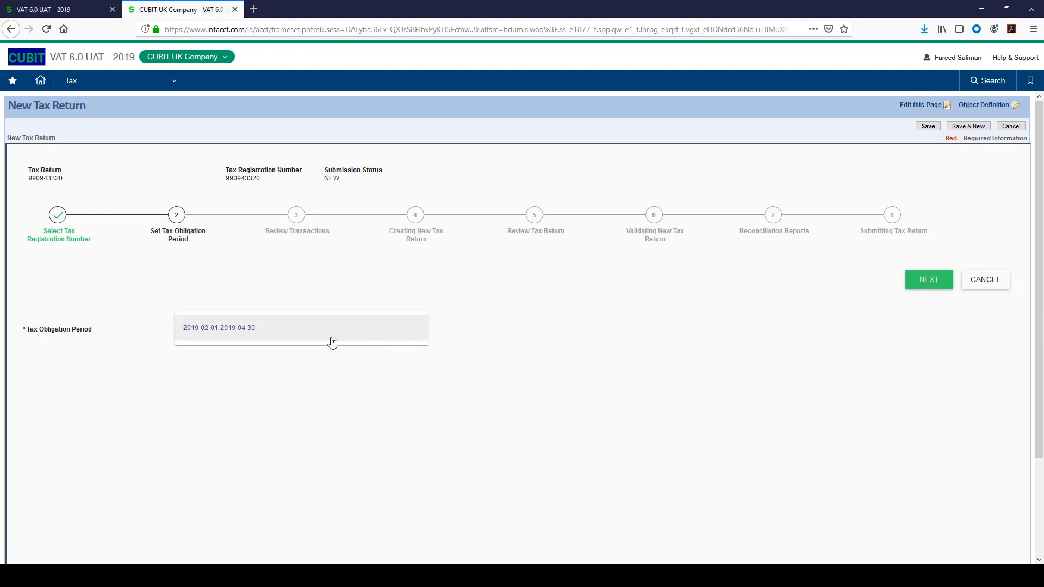
left_click(240, 332)
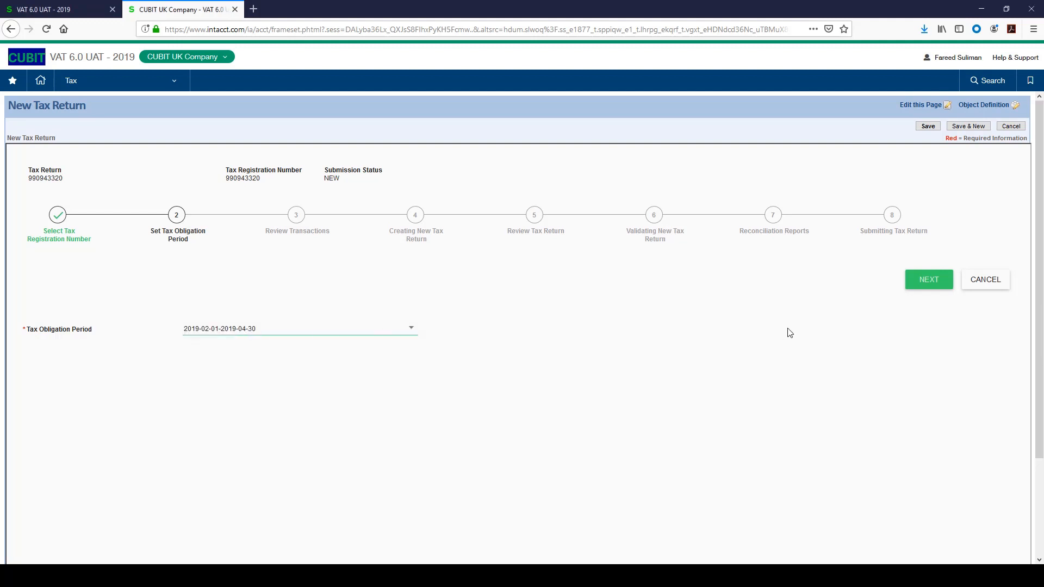
left_click(926, 283)
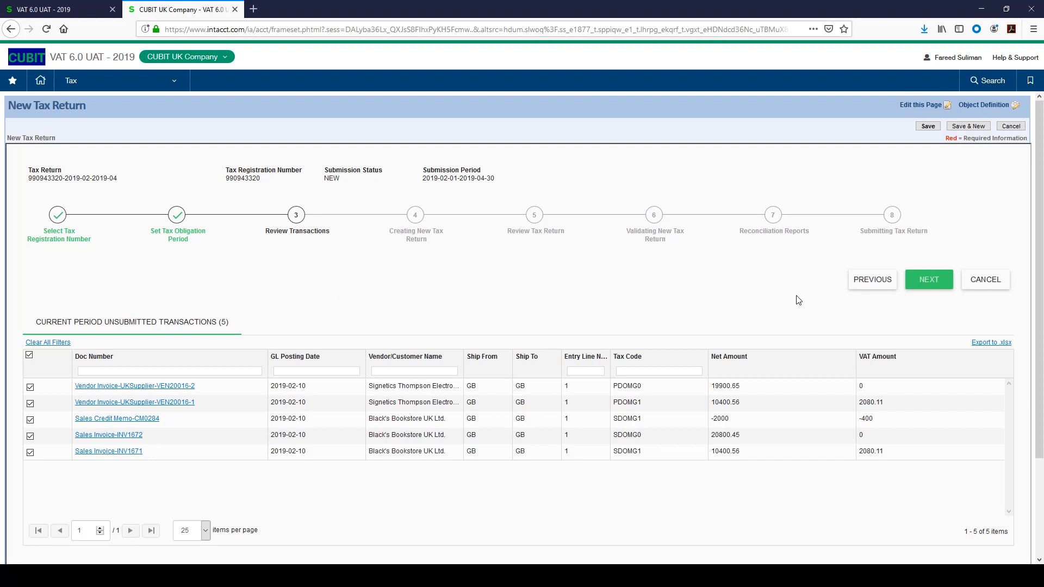
- Advance the wizard to the reconciliation reports and export the VAT Recon Report - GL Detail Raw as CSV
left_click(917, 289)
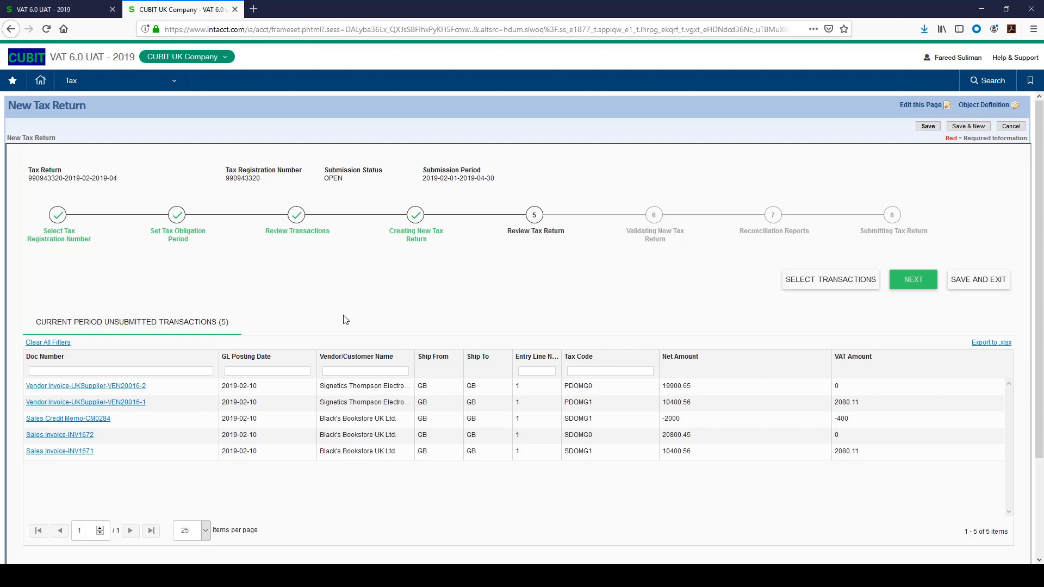
left_click(907, 290)
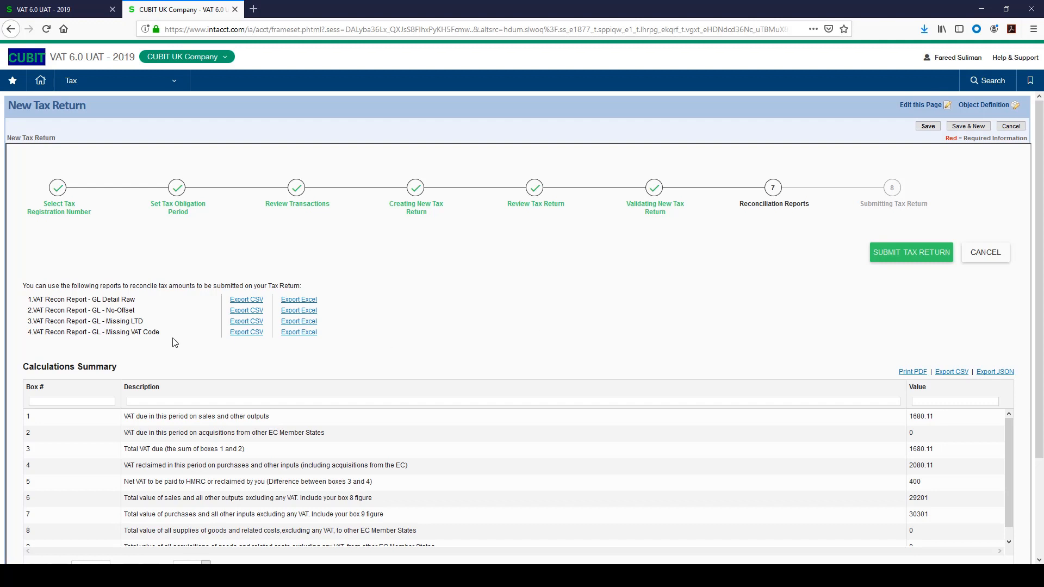
left_click(259, 303)
left_click_drag(1009, 447, 1009, 465)
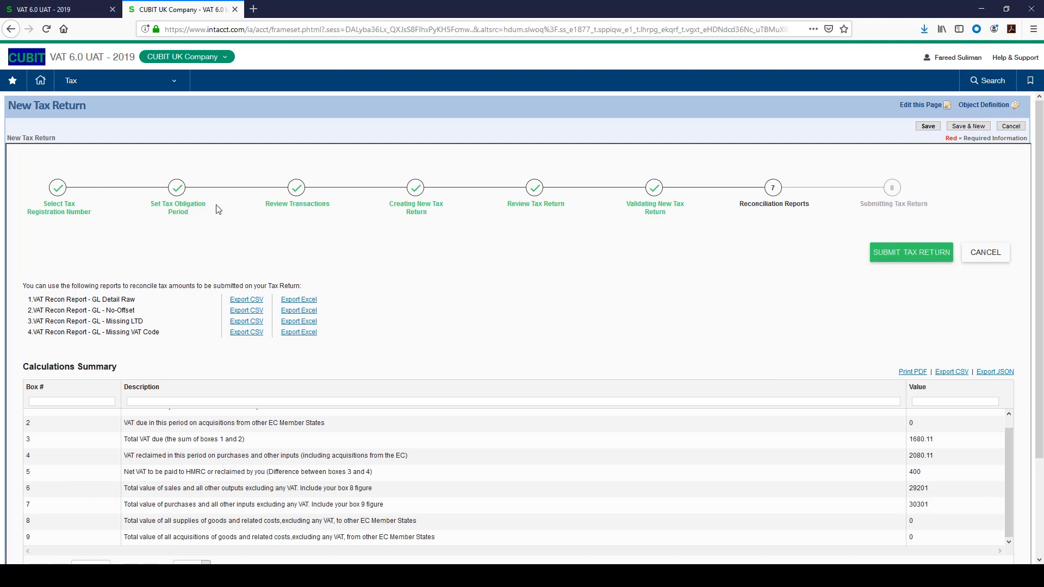
left_click(170, 89)
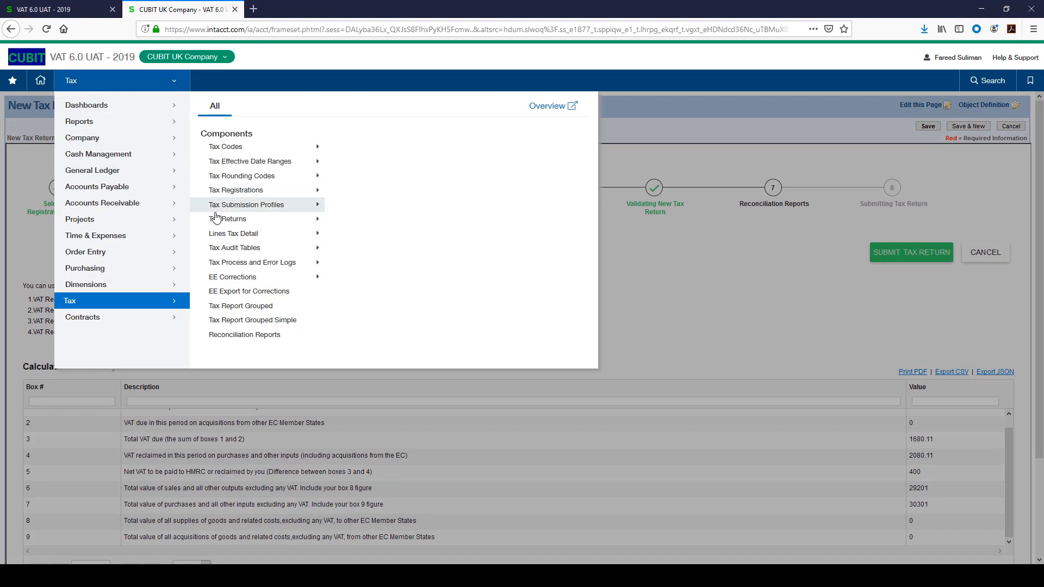
mouse_move(288, 219)
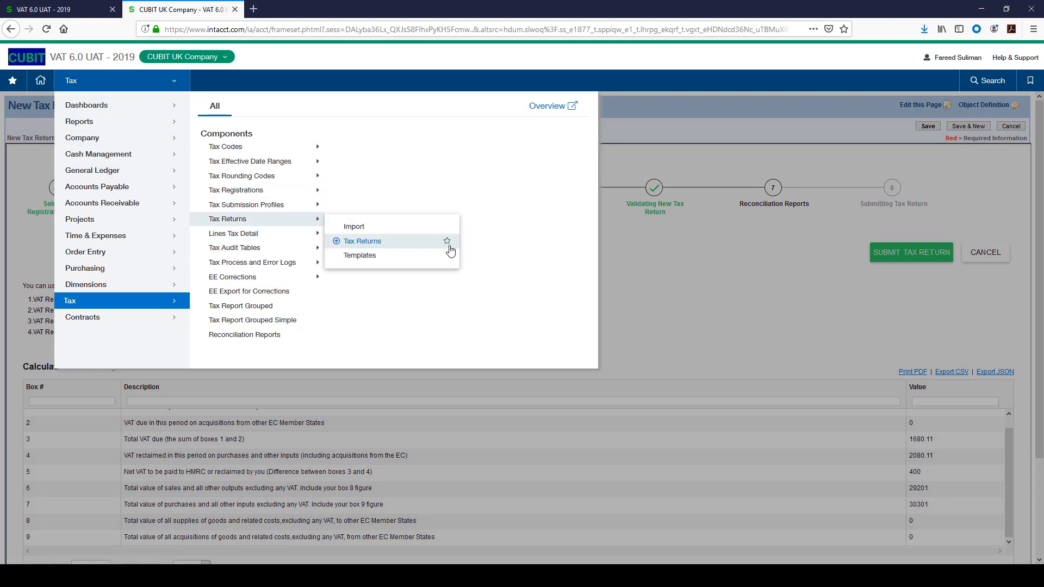
left_click(656, 265)
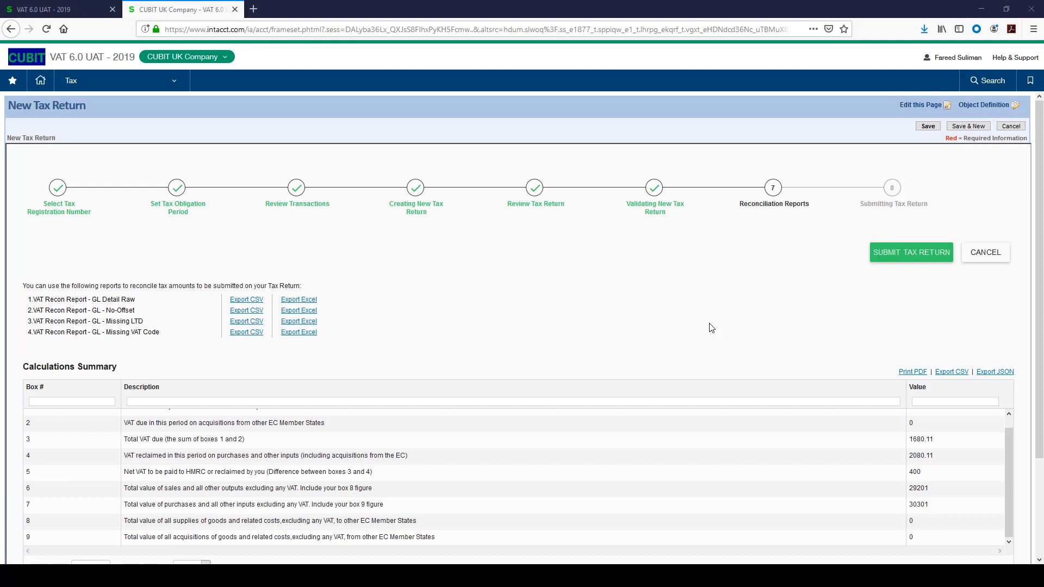
- Submit the tax return to HMRC, accepting the legal declaration to finalize and submit
left_click(905, 258)
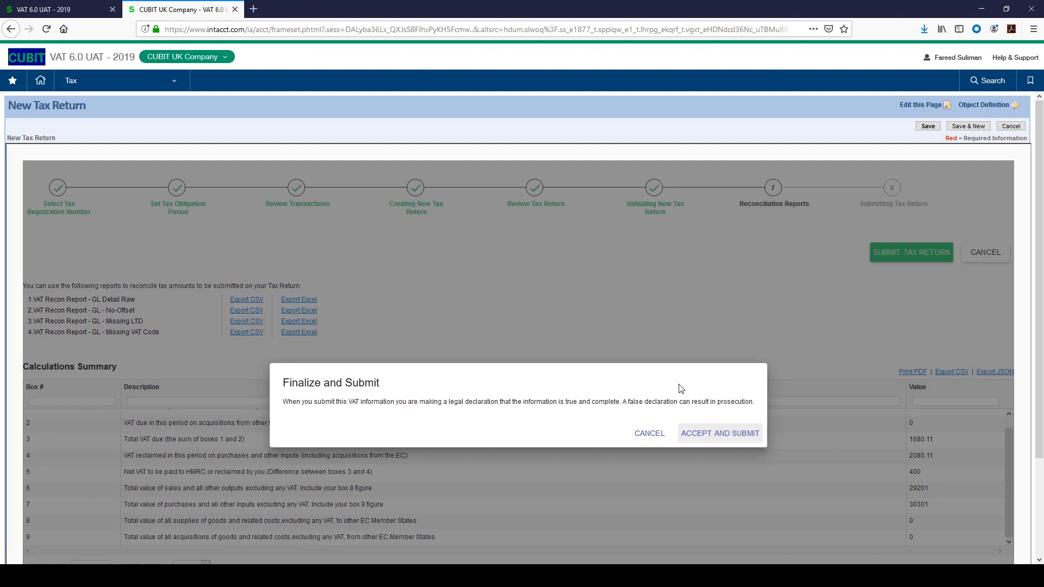
left_click(713, 434)
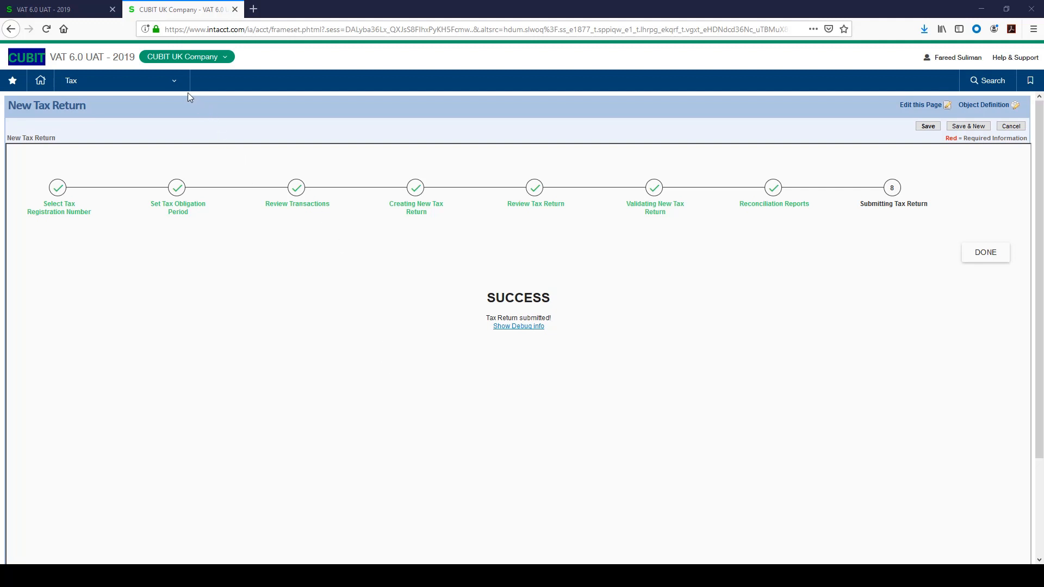
- Open the Tax Returns list from the Tax navigation
left_click(174, 83)
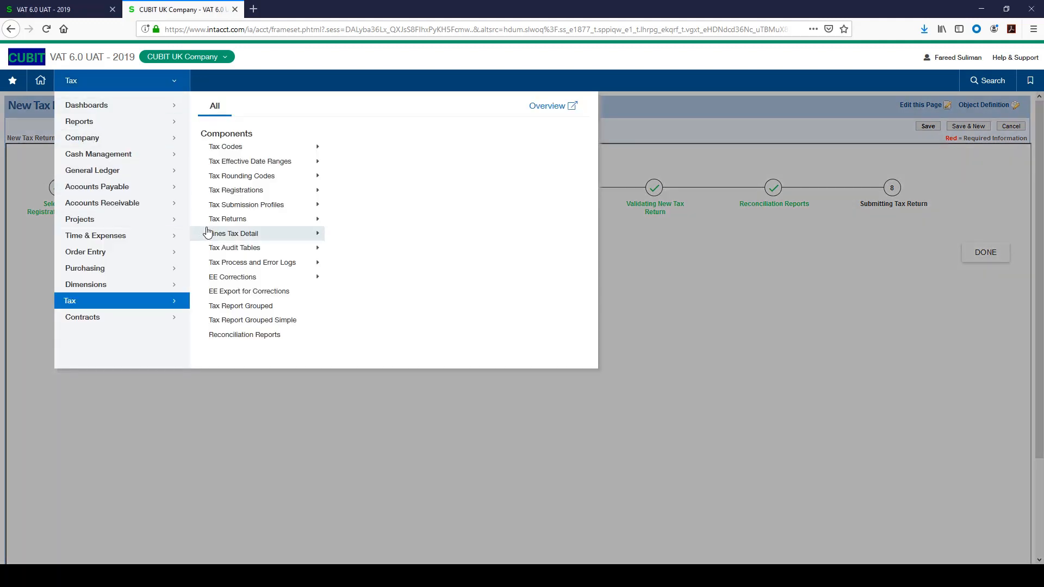
left_click(315, 219)
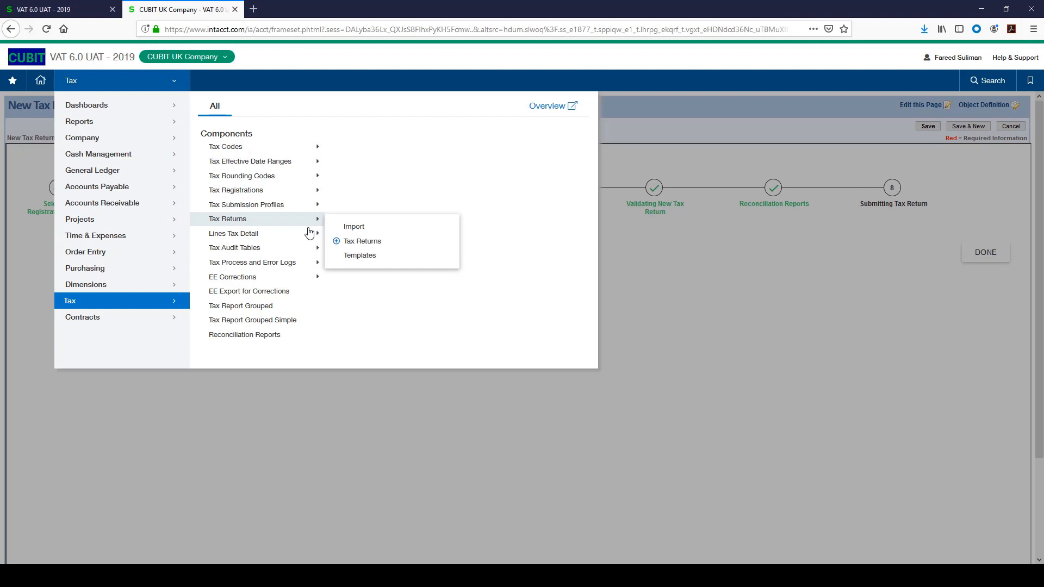
left_click(362, 244)
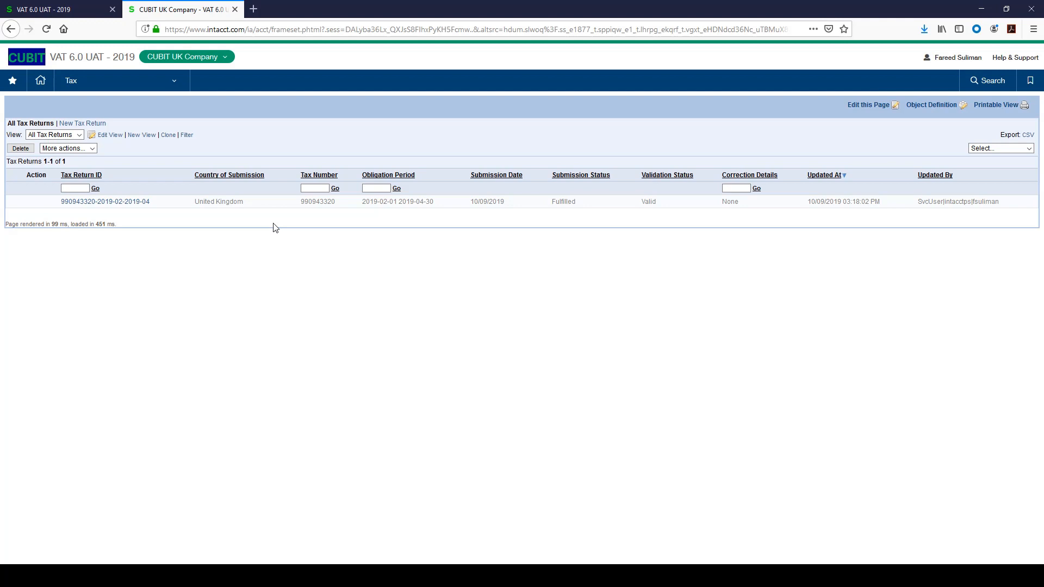
left_click(132, 202)
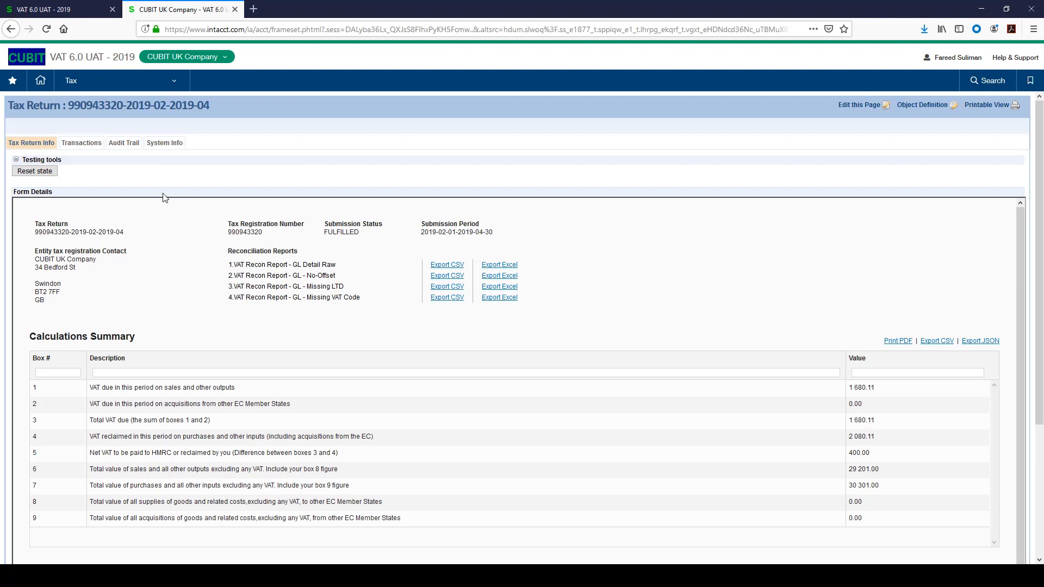
left_click(82, 144)
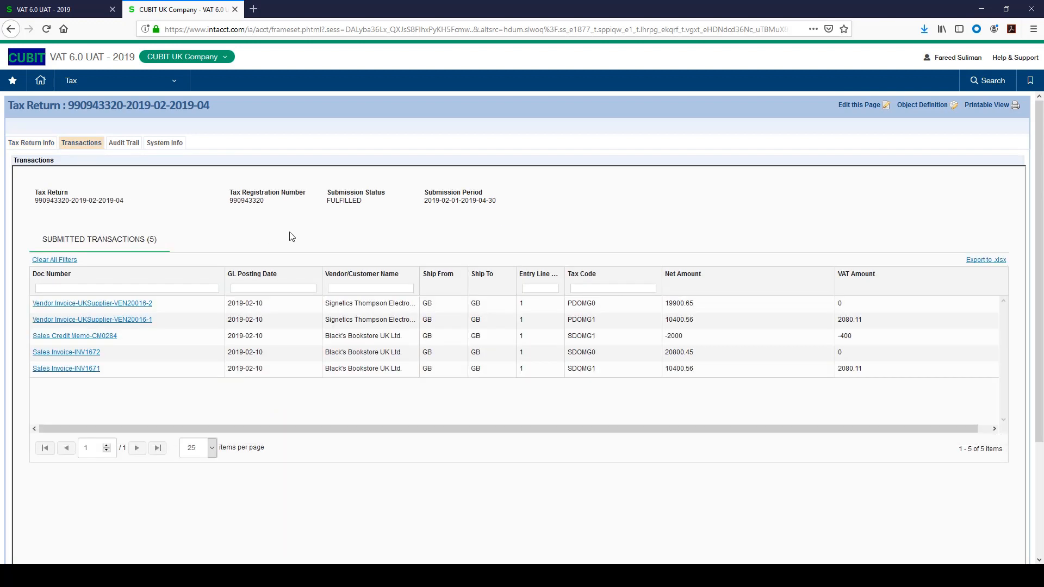
left_click(43, 146)
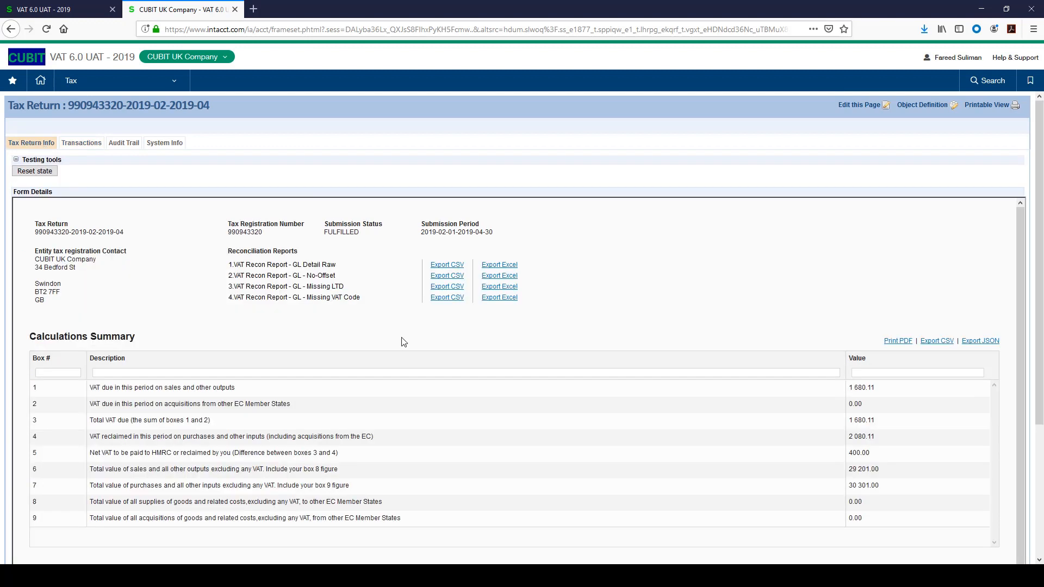